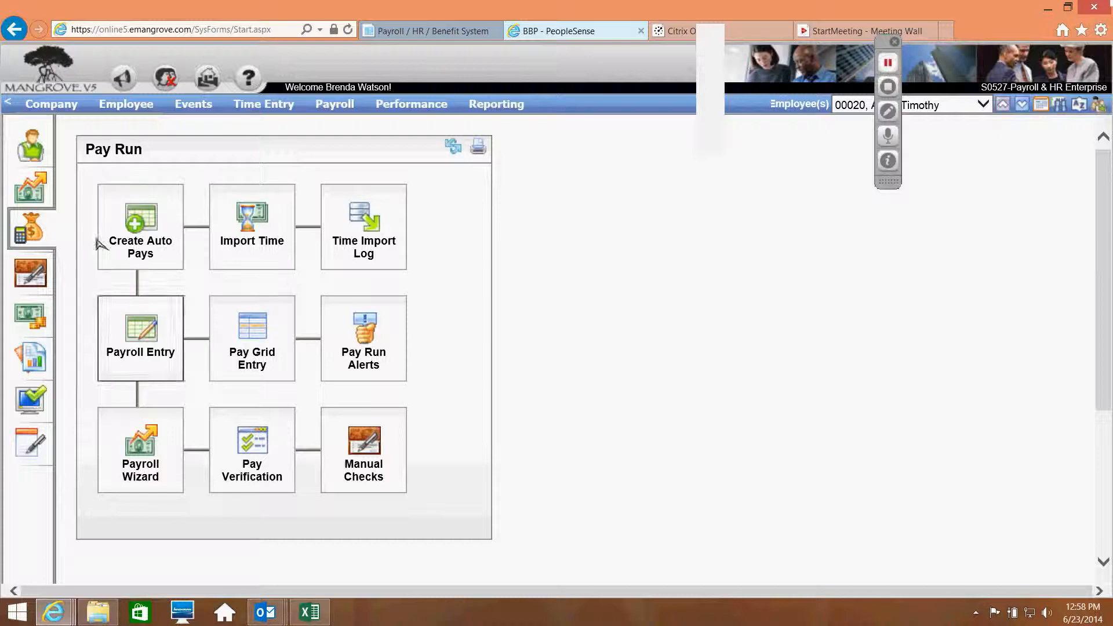
Step: Open payroll BI20140703 and advance past the deduction overrides and entry defaults to the payroll entry stage, keeping the settings
click(119, 359)
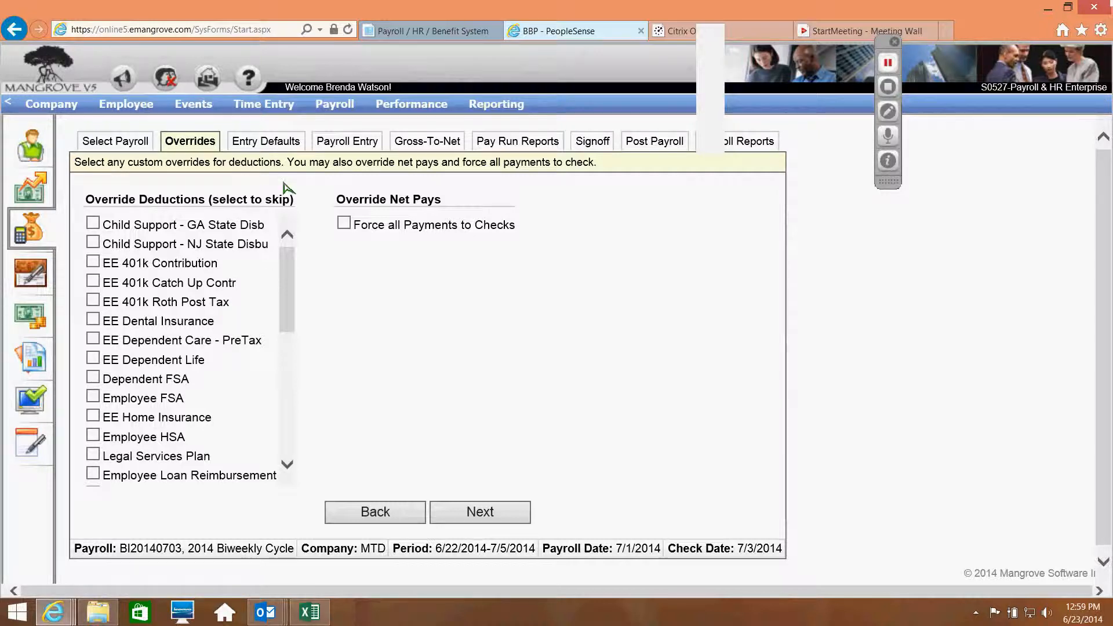
click(480, 512)
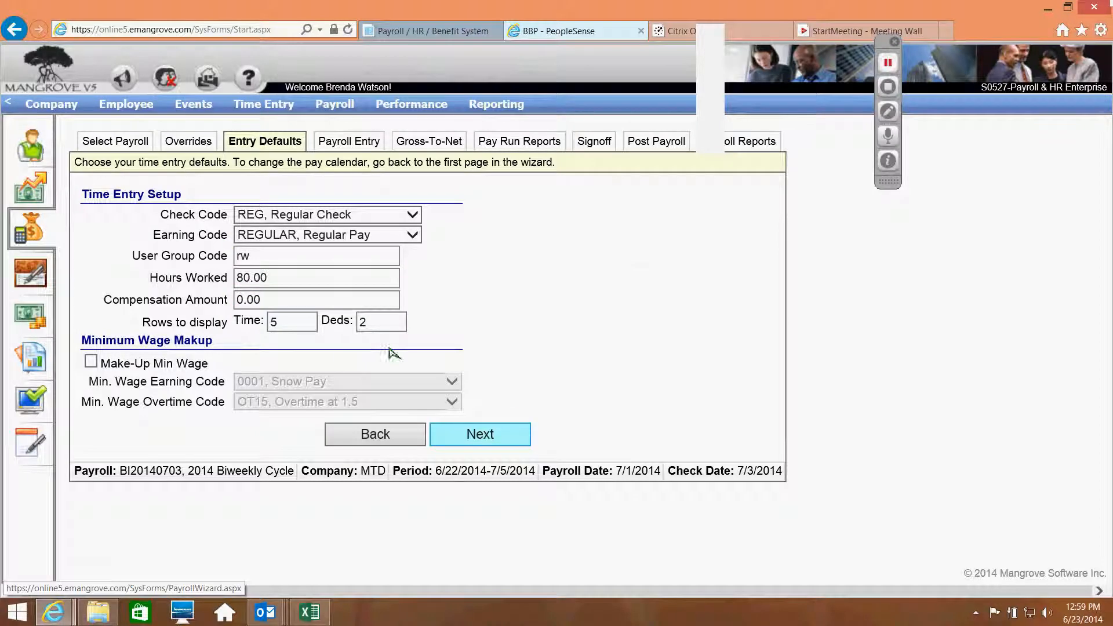
click(480, 435)
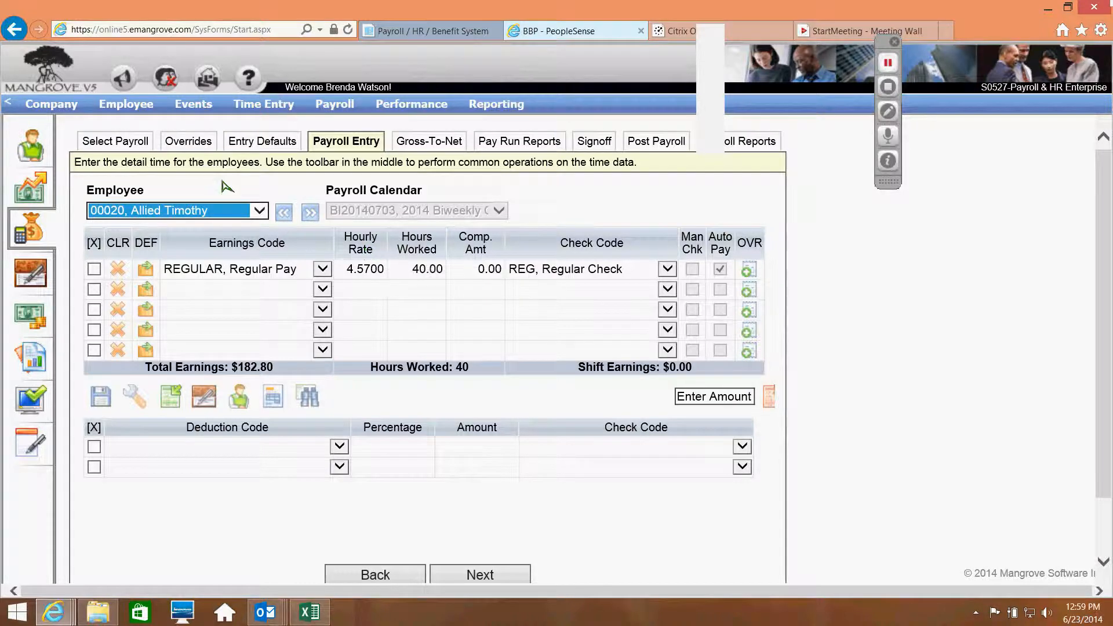
Step: Review the payroll time entries of the second and third employees in the employee list
click(259, 210)
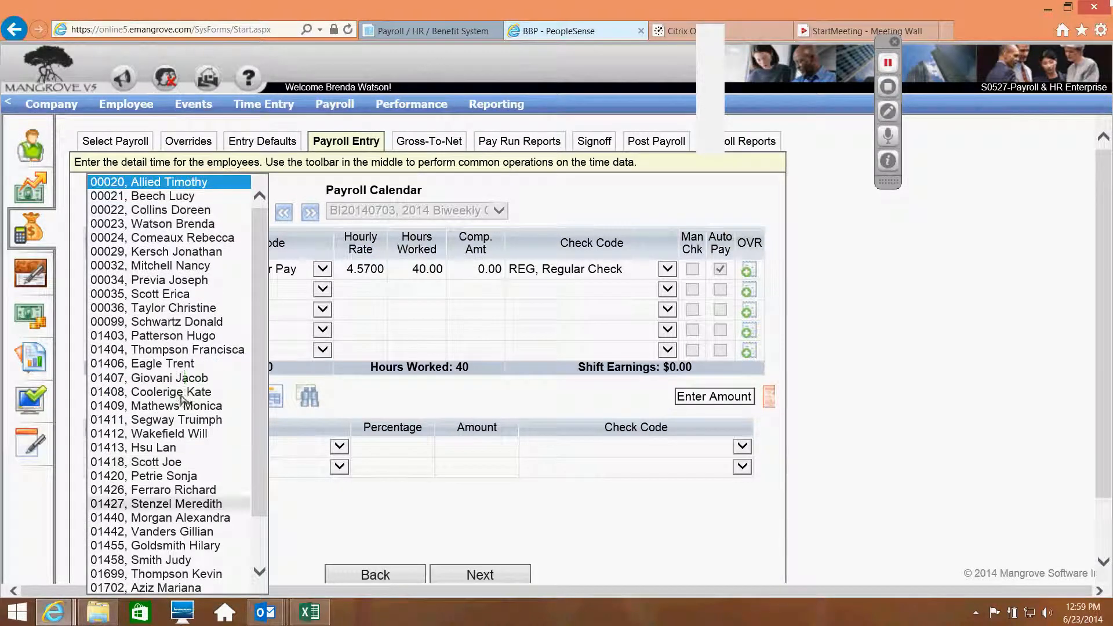
click(234, 153)
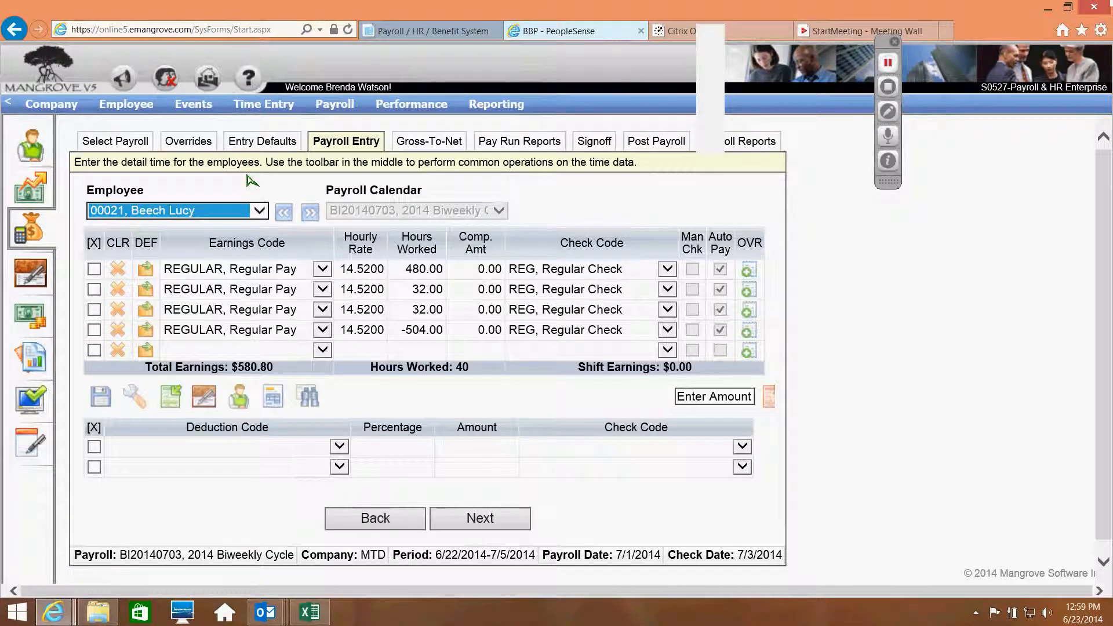
key(Down)
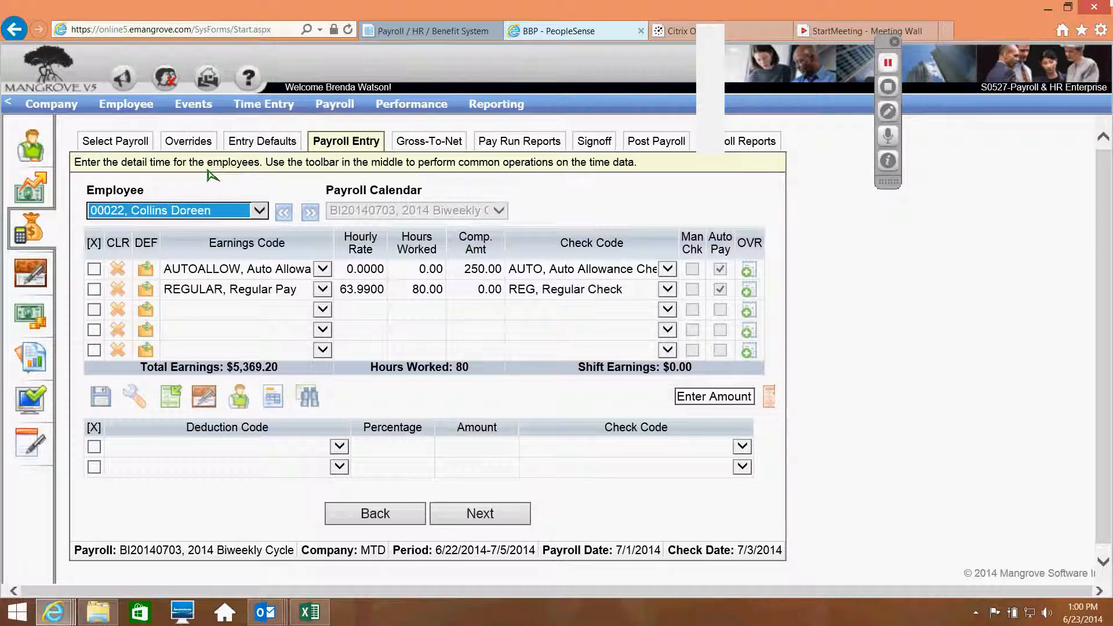
click(259, 210)
click(253, 150)
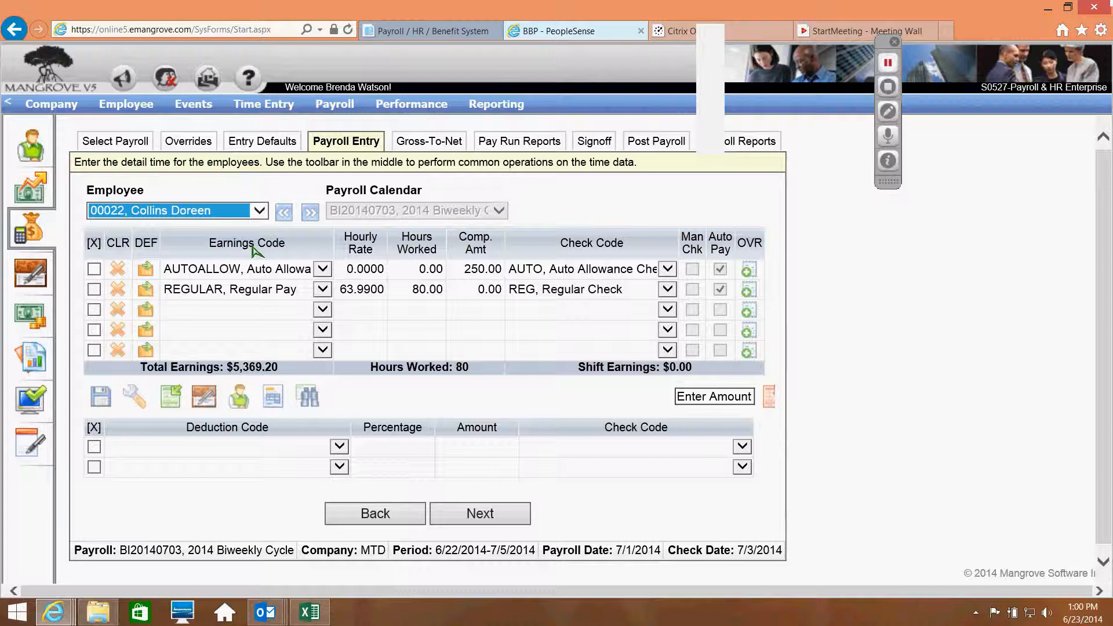
Step: Add a REIMBURSE expense reimbursement line in the third earnings row with compensation amount 100 and check code EXP, Expense Check
click(232, 309)
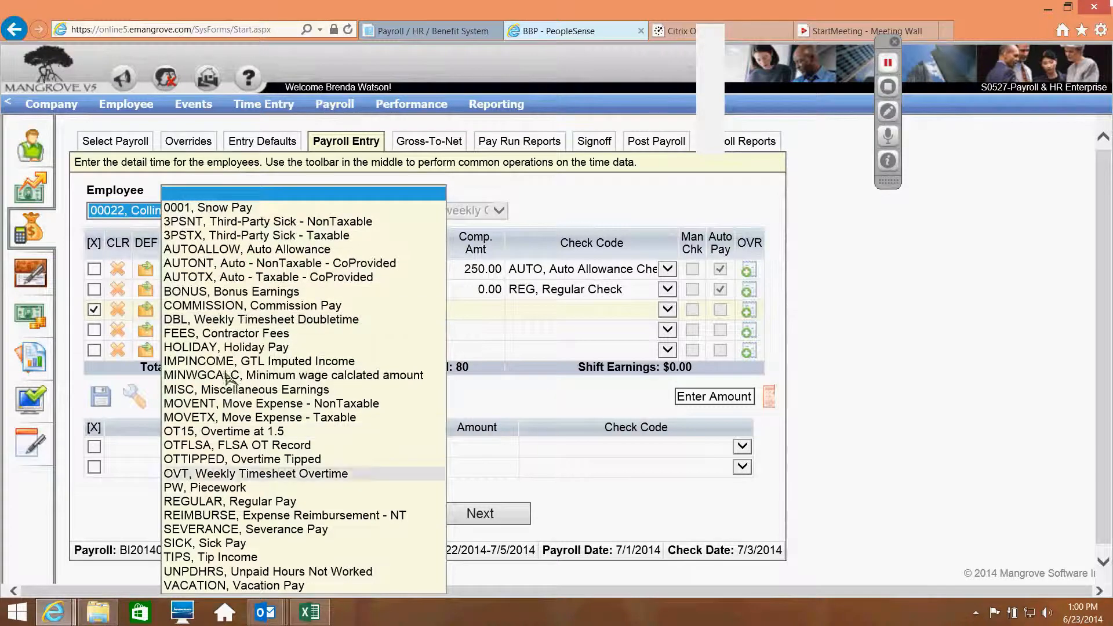
click(232, 515)
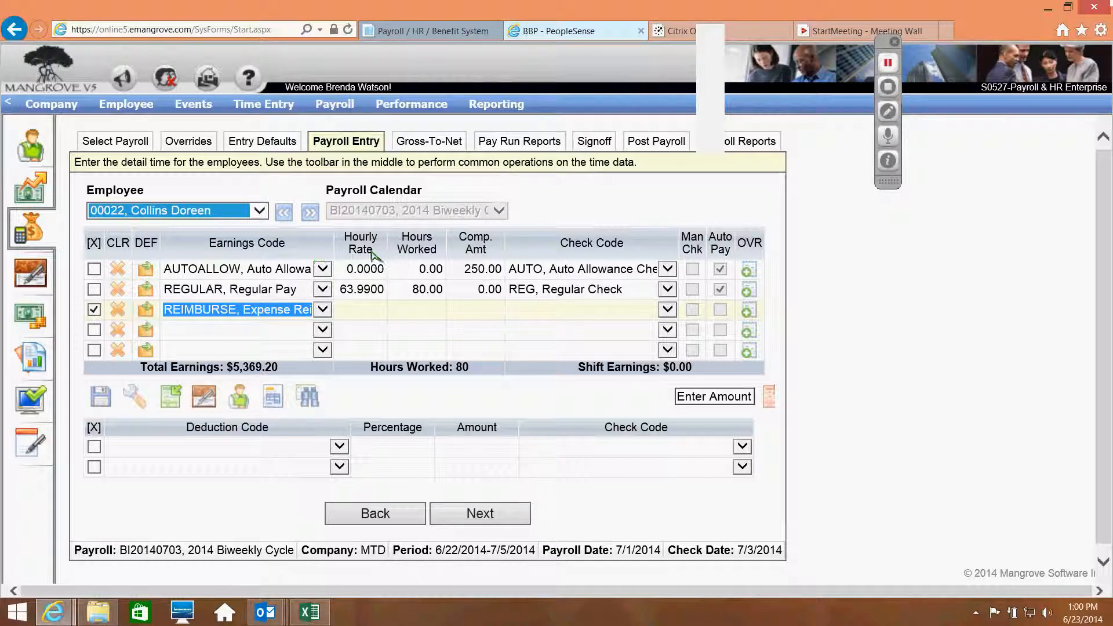
key(Tab)
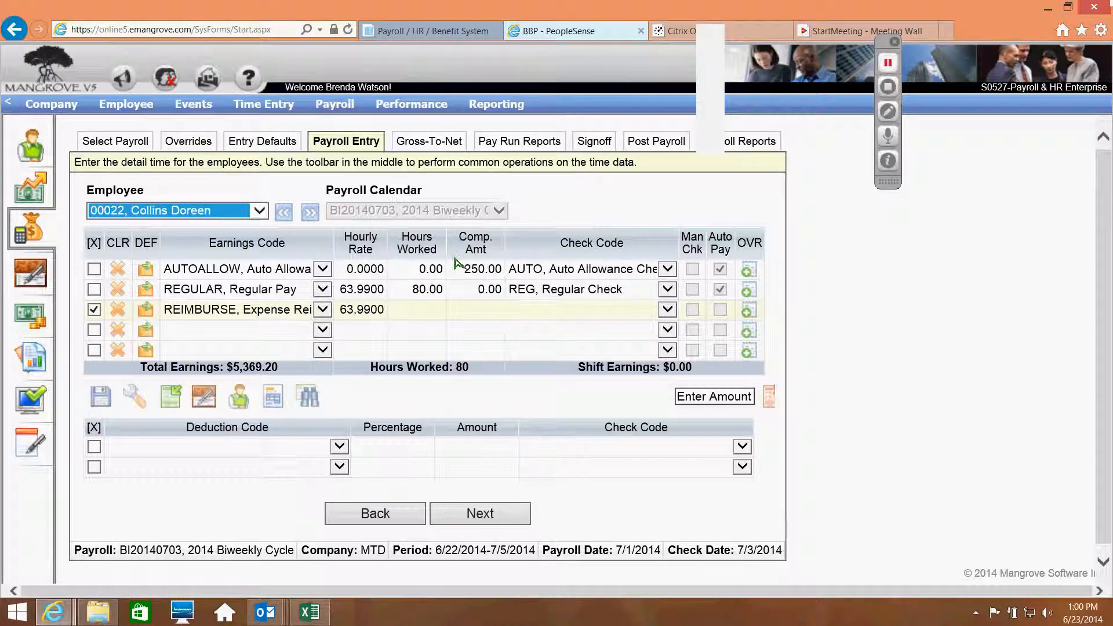
text(100)
key(Tab)
key(alt+Down)
key(Down)
key(Down)
key(Down)
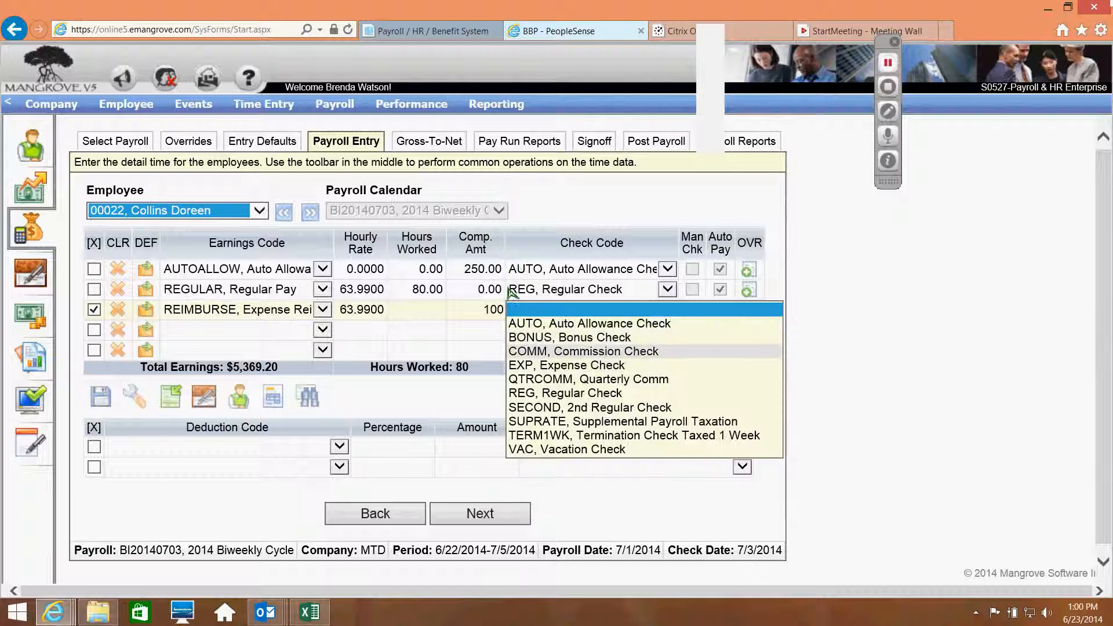
key(Return)
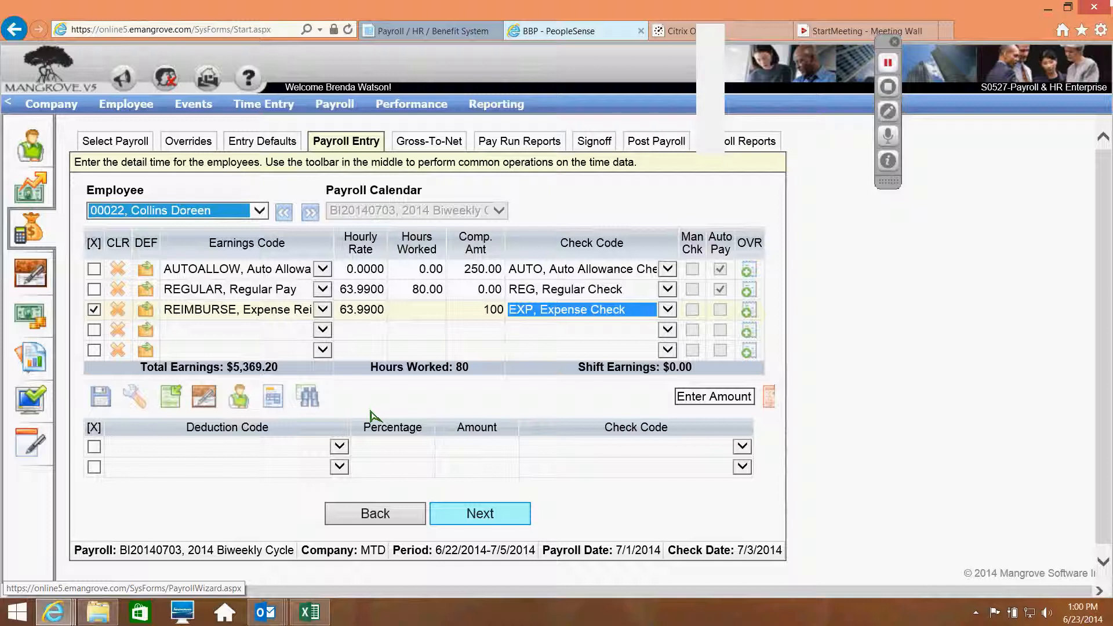
Step: Run Gross-To-Net for the current payroll, discarding the employee's unsaved time data and resetting payroll BI20140606
click(465, 514)
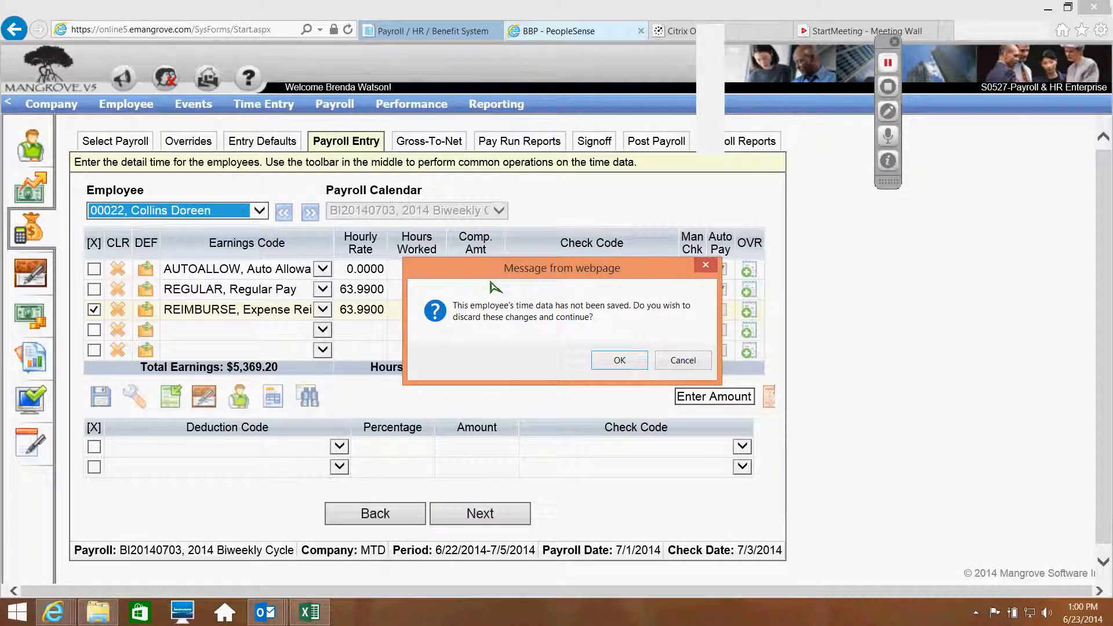
key(Return)
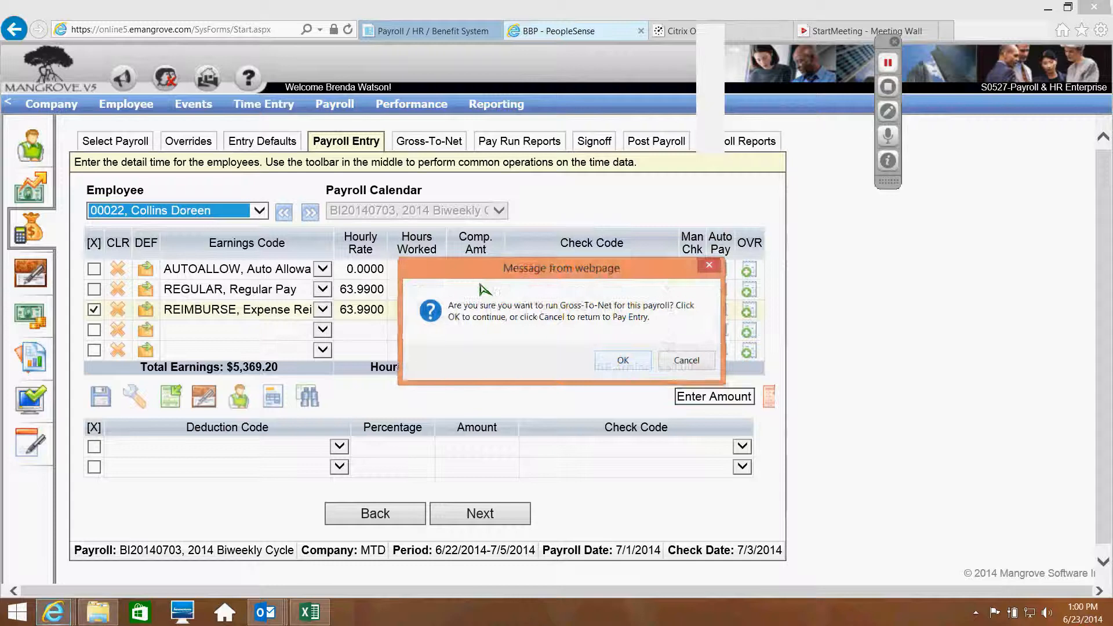
click(631, 363)
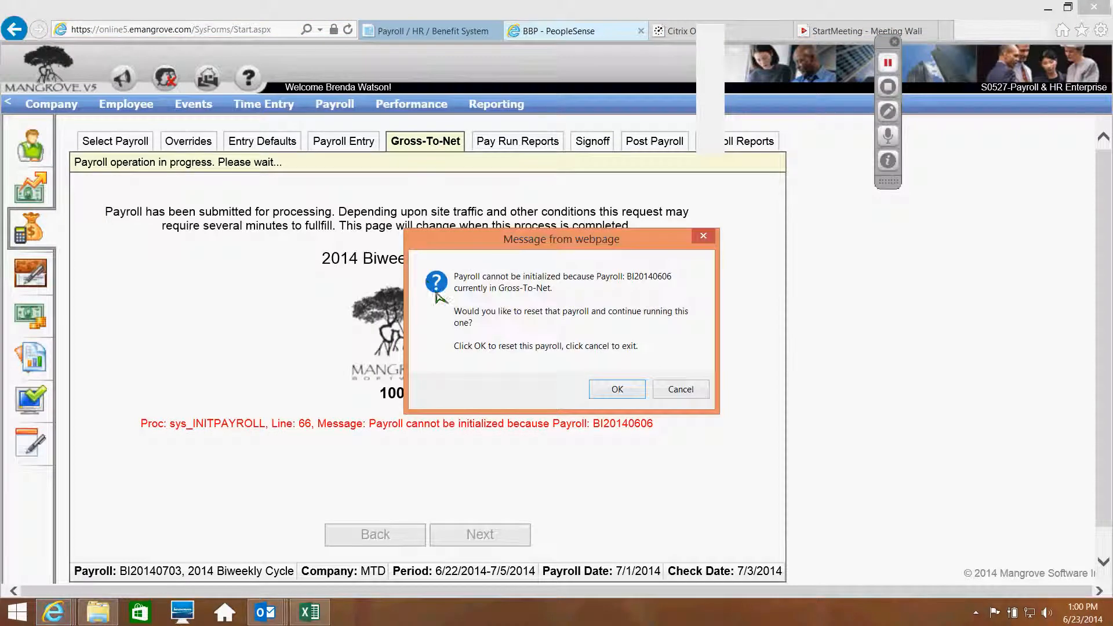
click(617, 389)
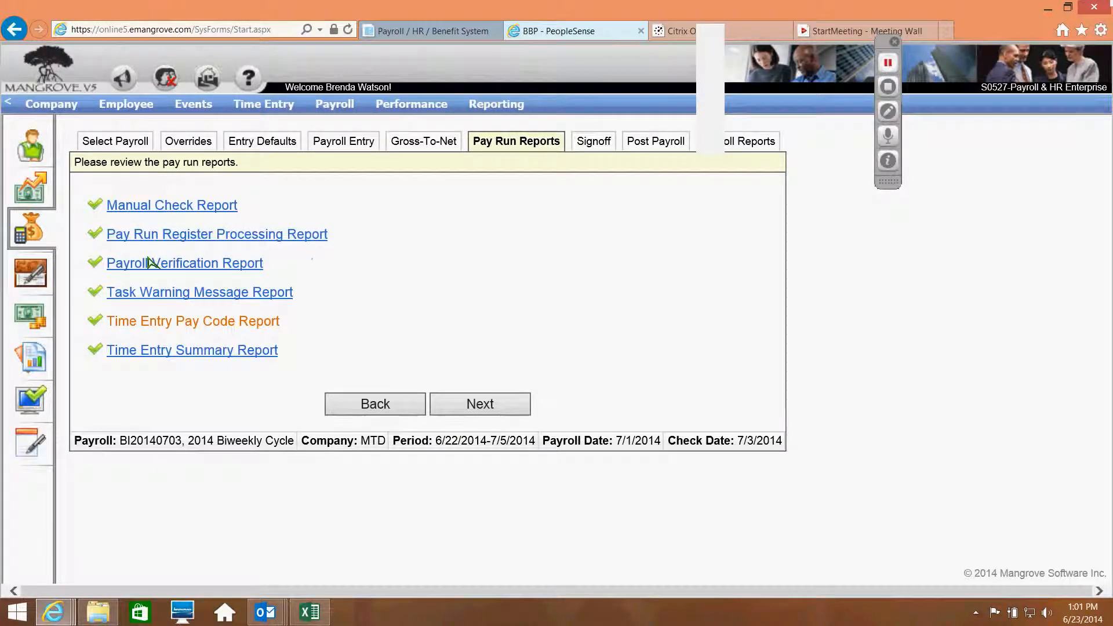
Step: Open the Pay Run Register Processing Report, examine its employee earnings, deductions and taxes, and return to the pay run reports
click(157, 200)
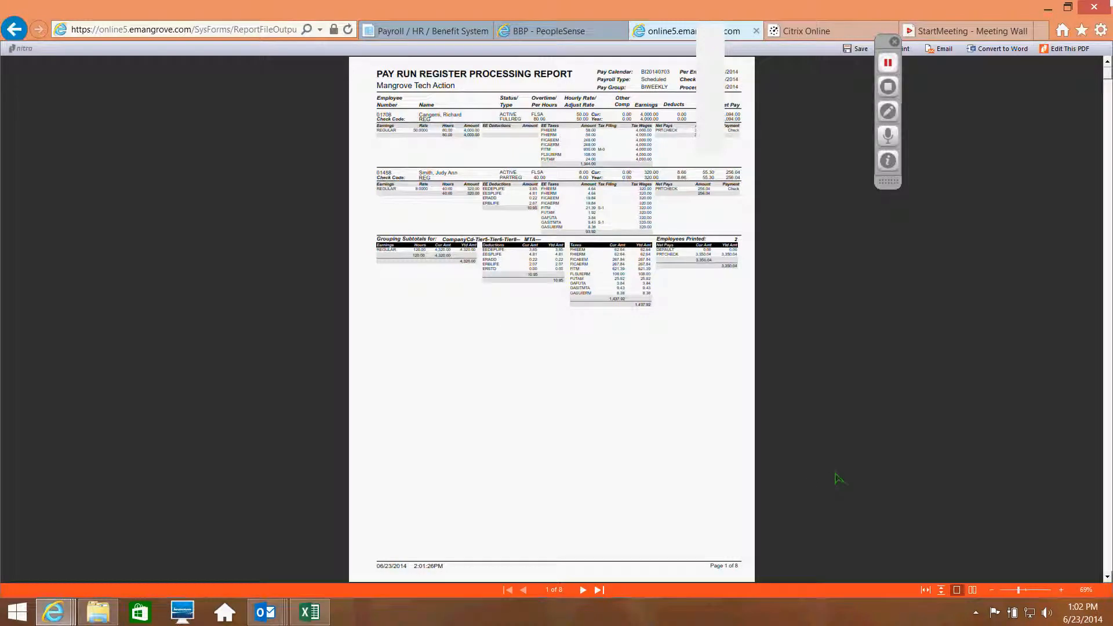
scroll(839, 479, up, 6)
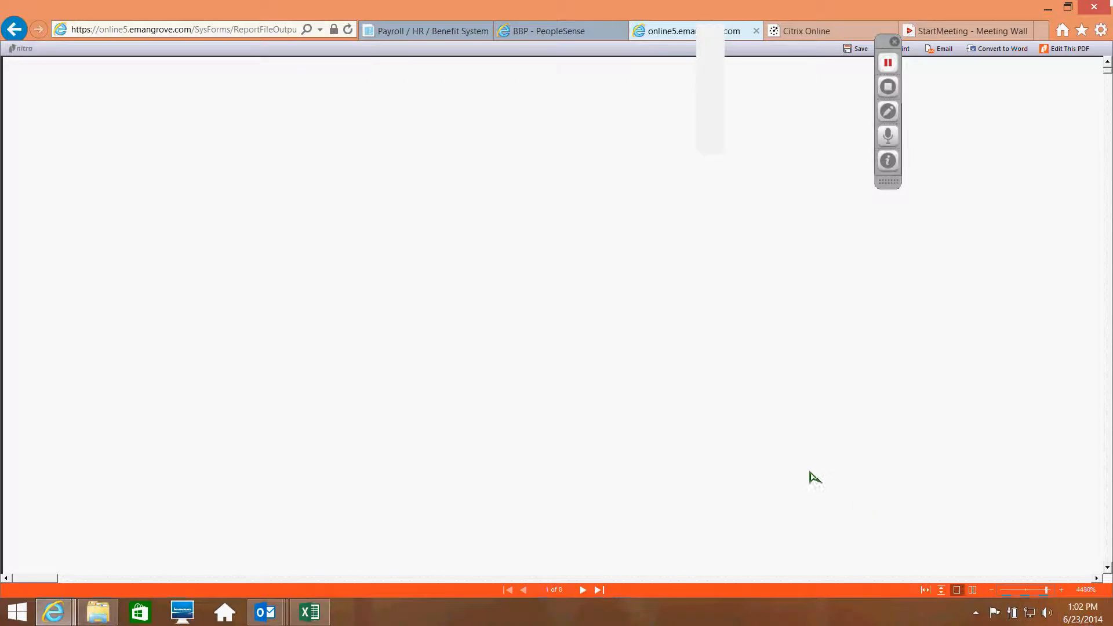
scroll(810, 475, down, 2)
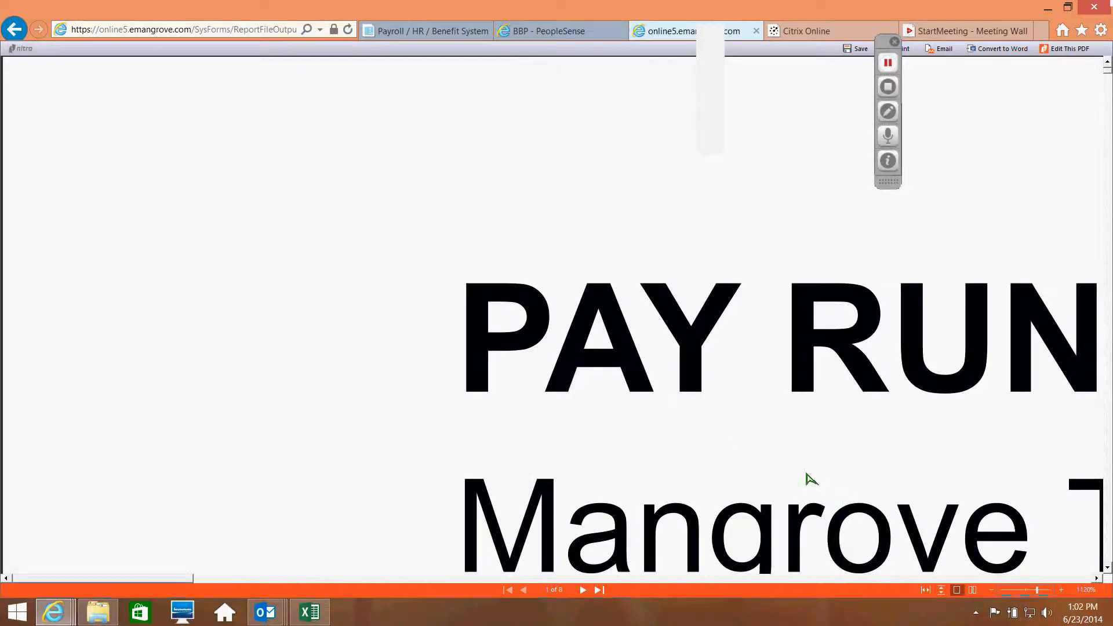
scroll(808, 479, down, 4)
scroll(442, 230, down, 1)
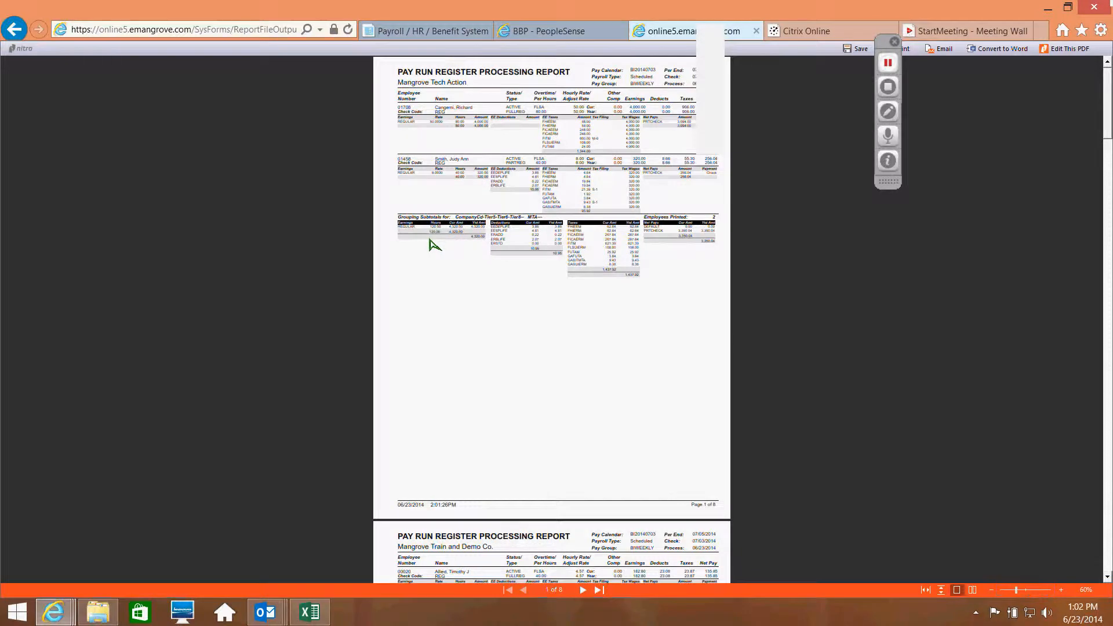
scroll(434, 254, down, 3)
scroll(429, 265, down, 3)
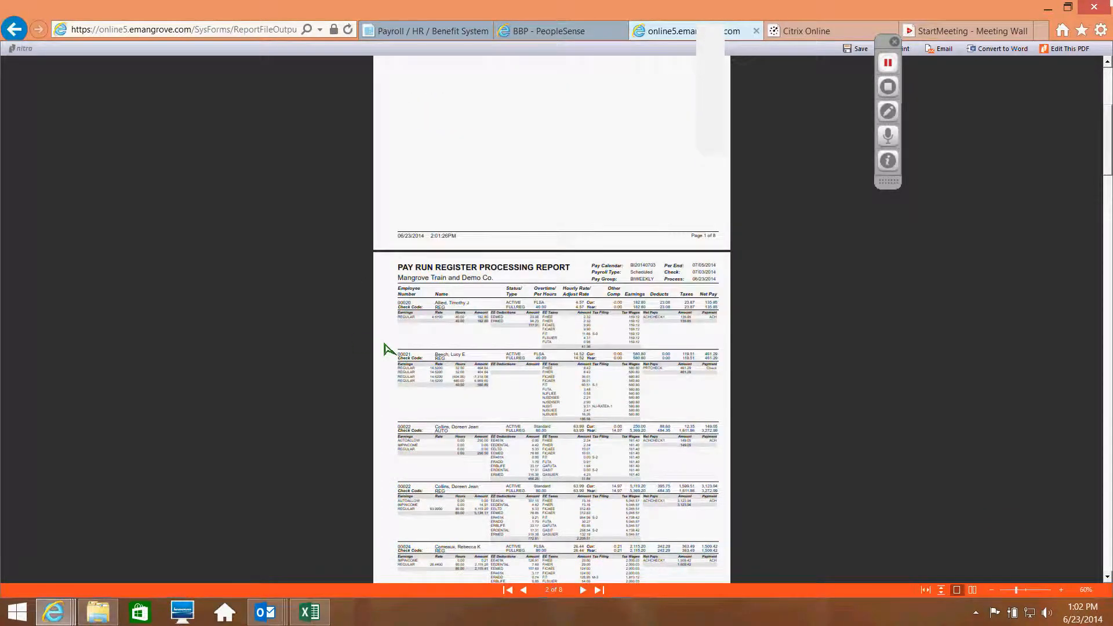
scroll(387, 348, down, 1)
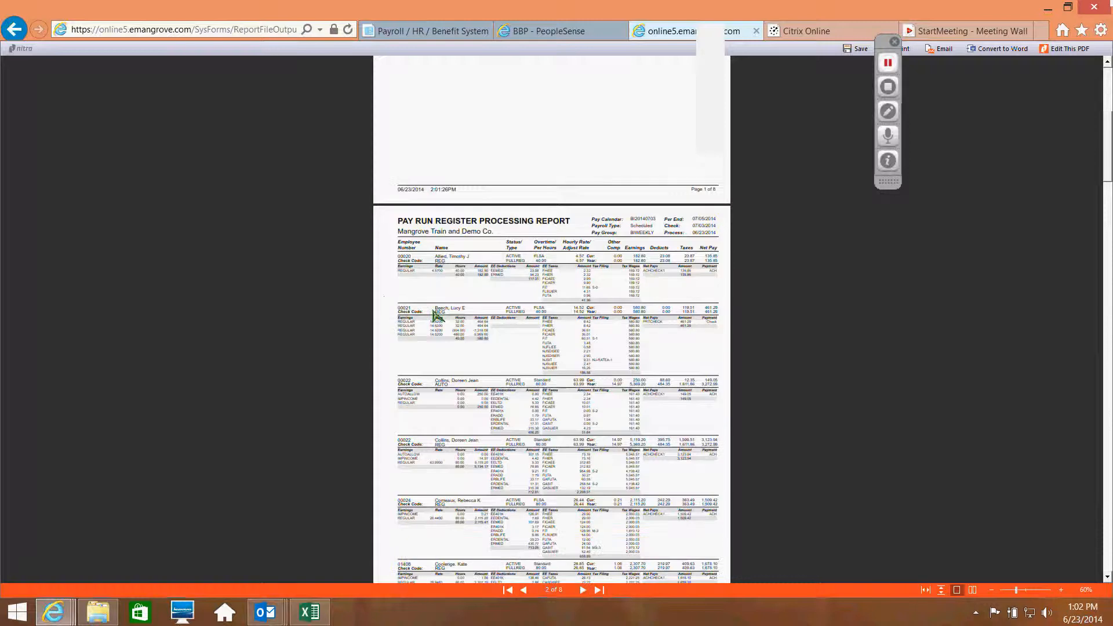
scroll(440, 318, down, 2)
scroll(441, 318, down, 5)
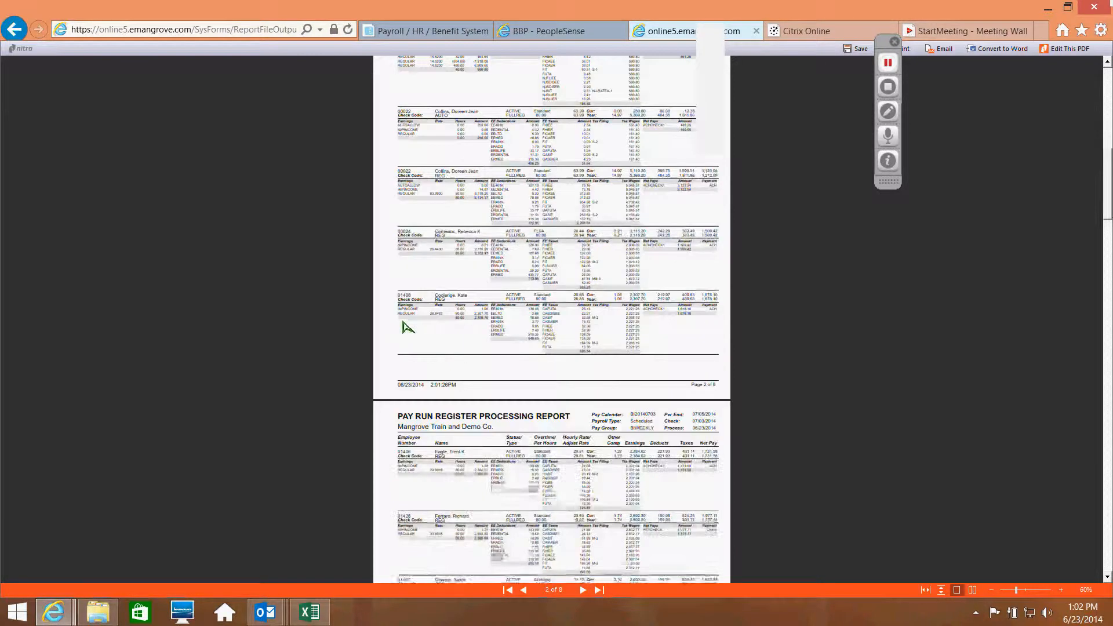
click(400, 31)
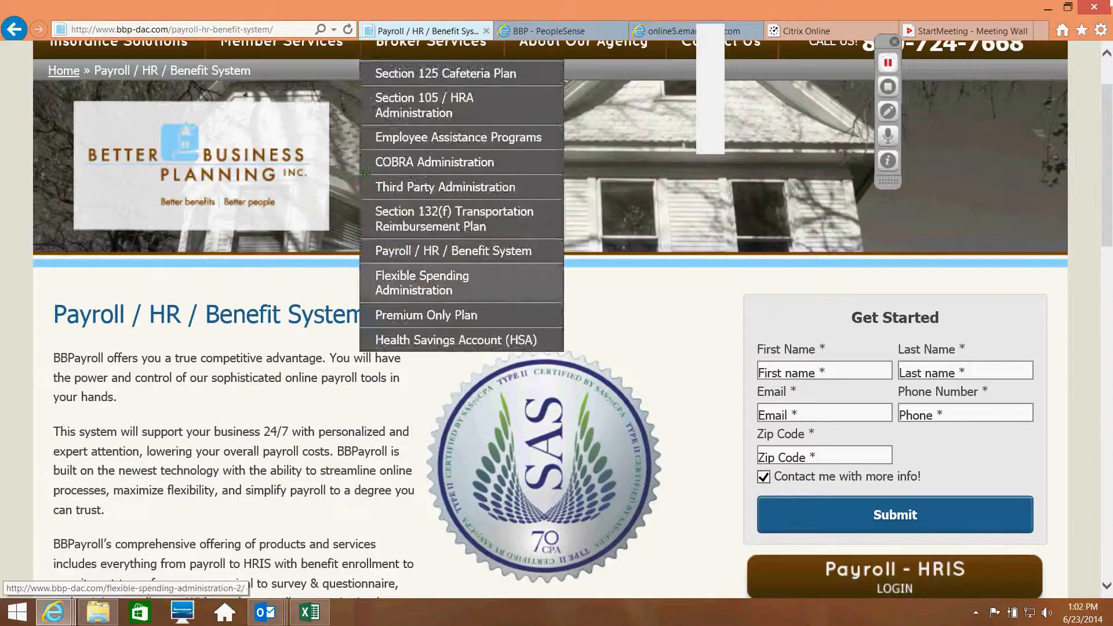
click(548, 31)
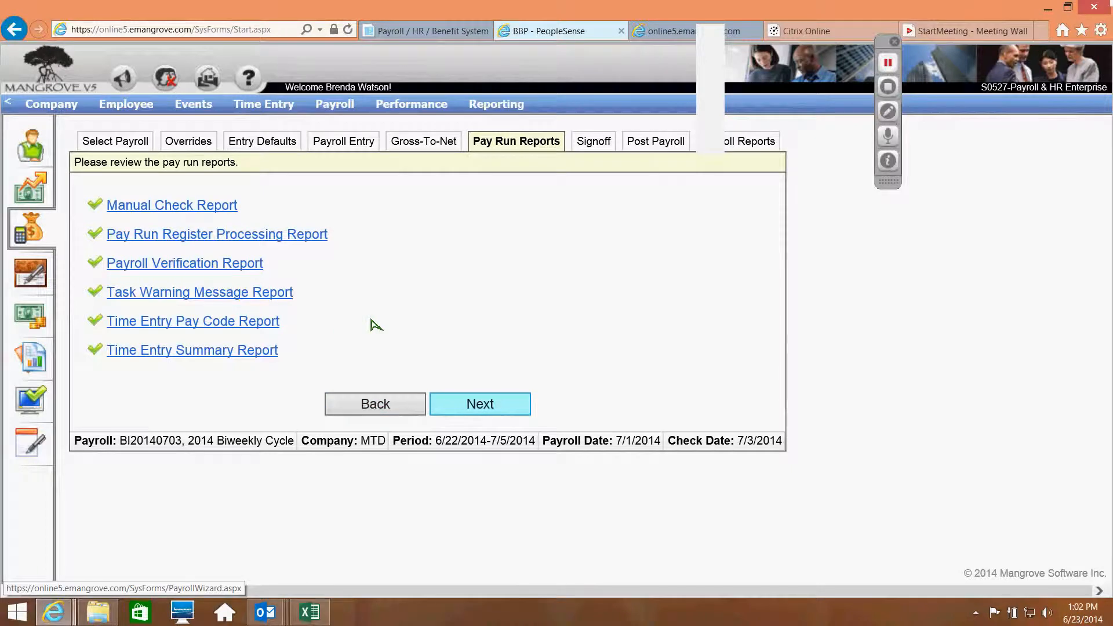
Step: Continue through the payroll verification to the signoff stage and mark the payroll information as reviewed for accuracy
click(465, 400)
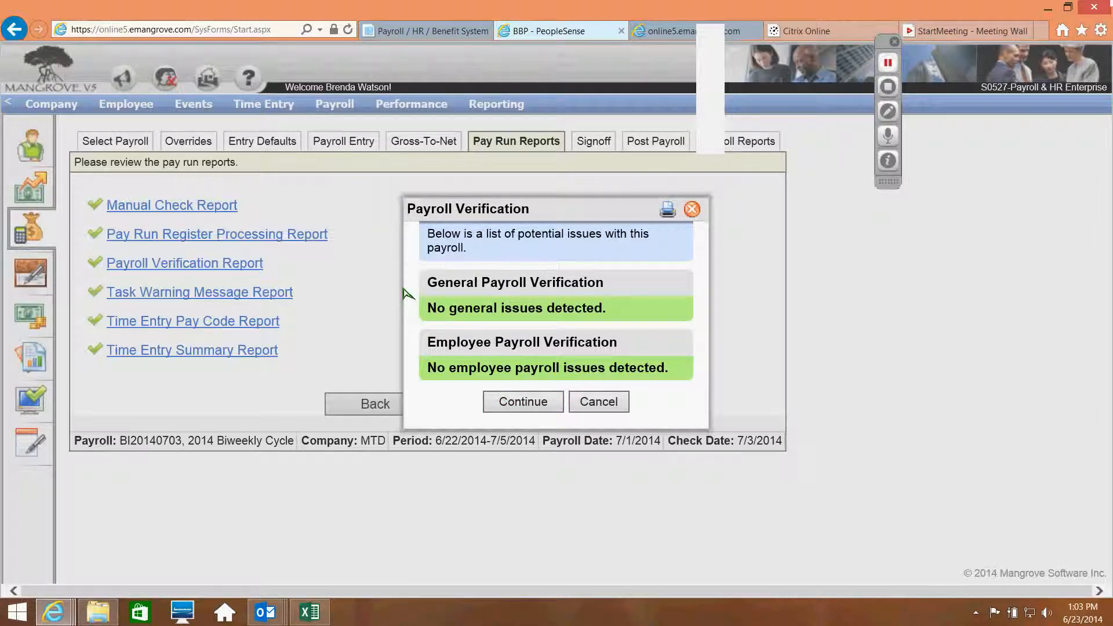
click(523, 402)
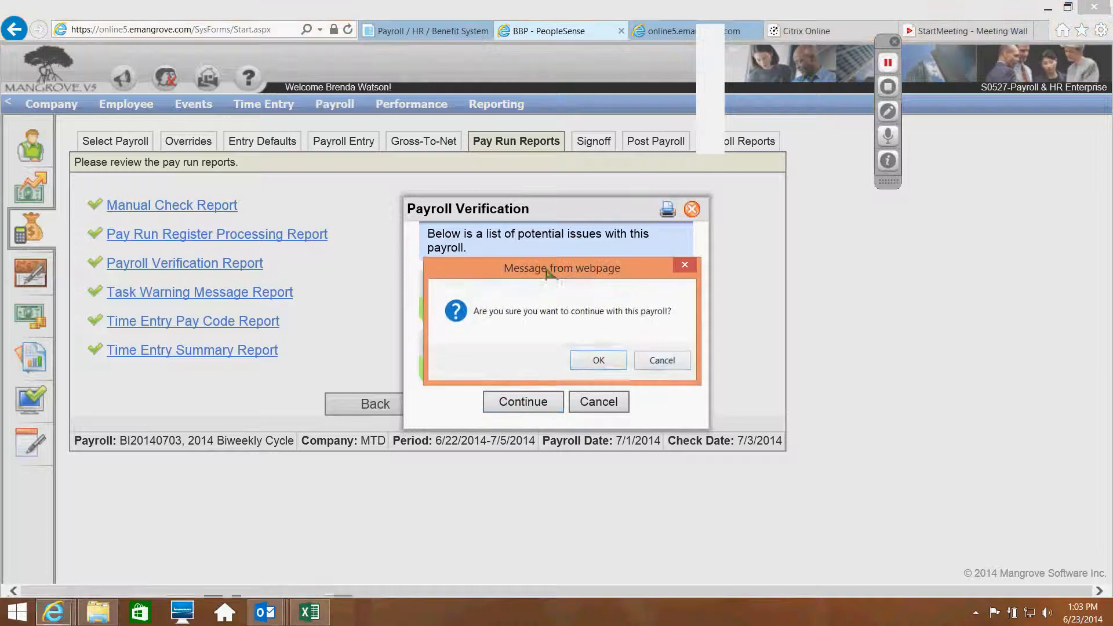
key(Return)
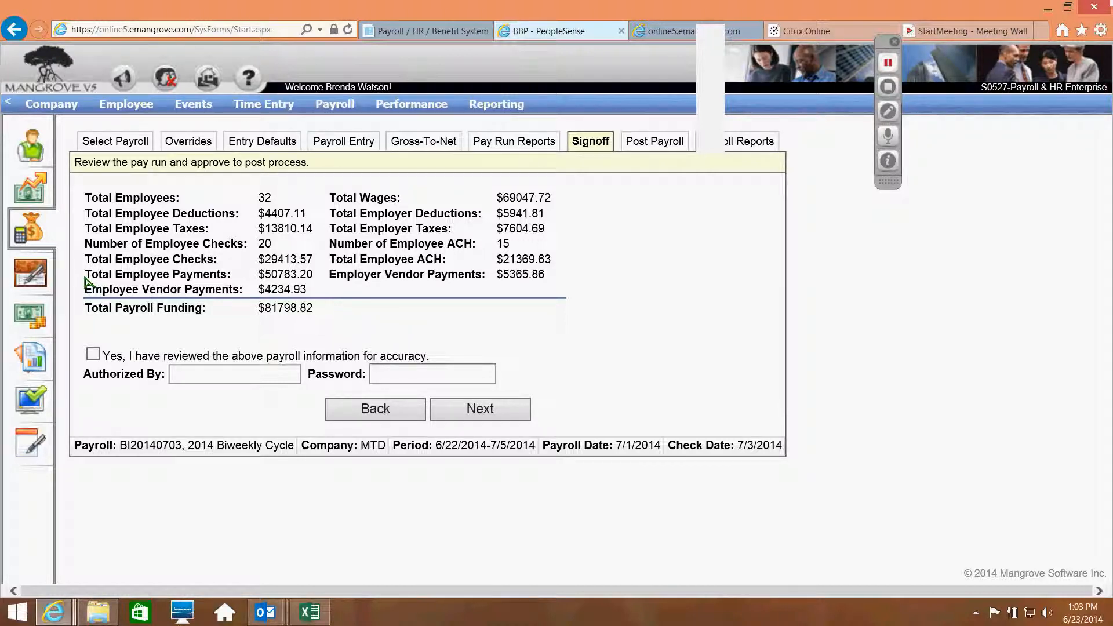
click(93, 354)
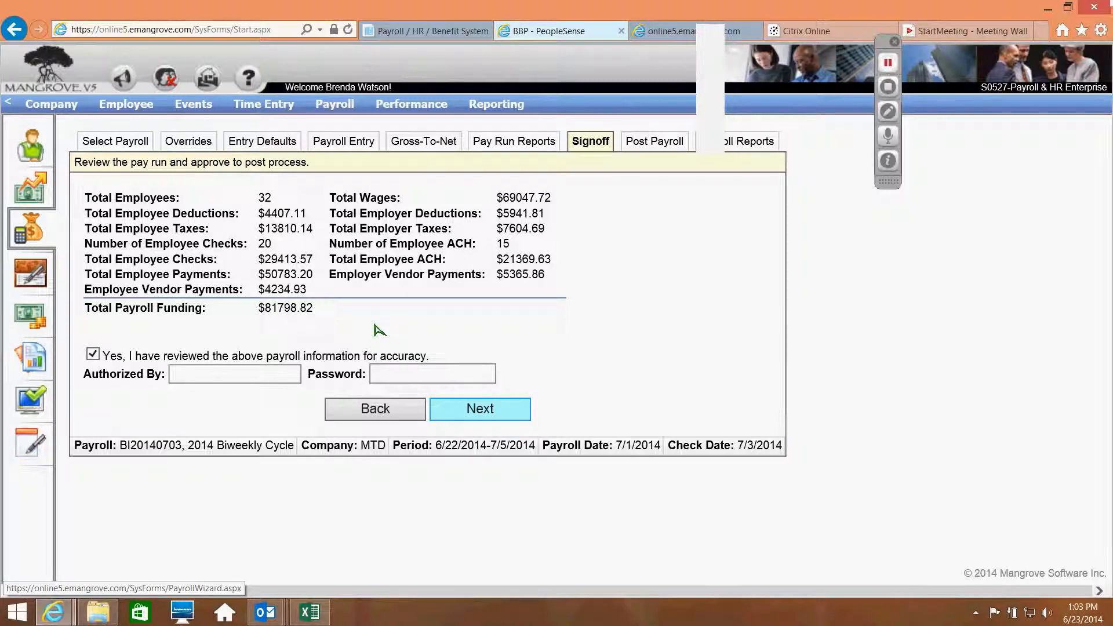
click(888, 87)
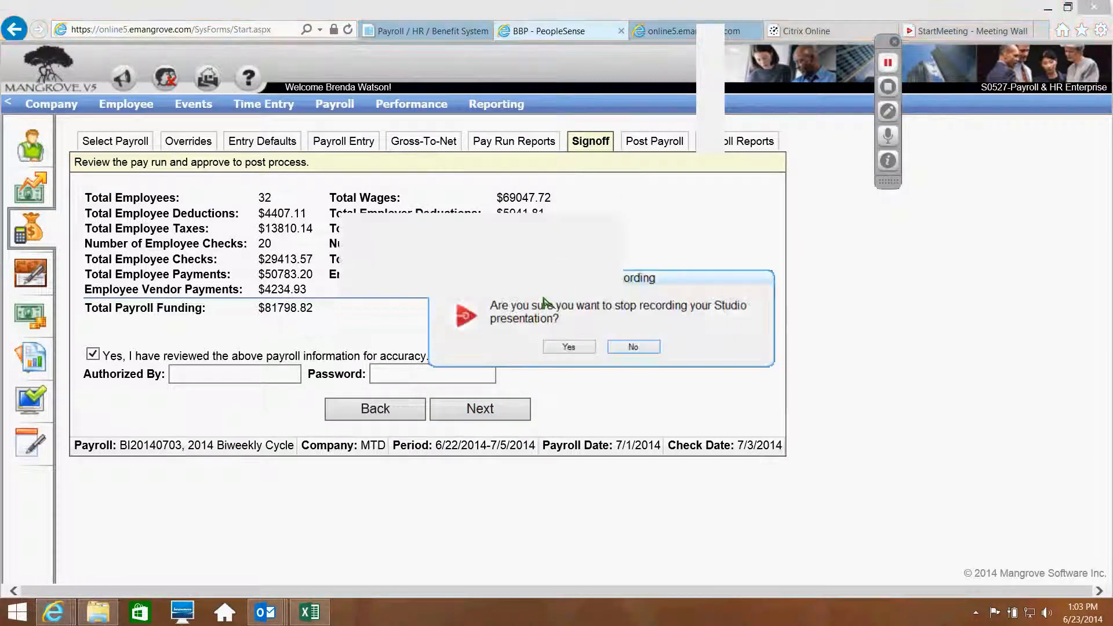